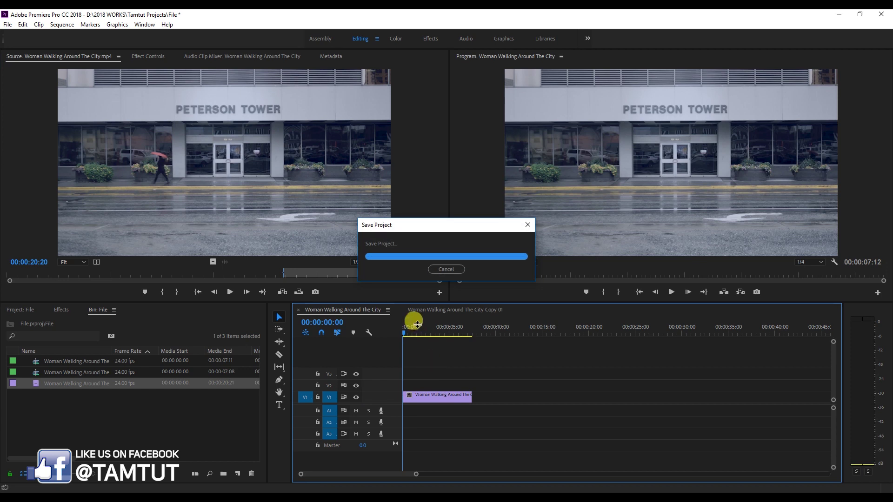
Move the playhead to the start of the sequence and mark the clip's first frame as a one-frame in/out range.
drag(407, 328, 394, 345)
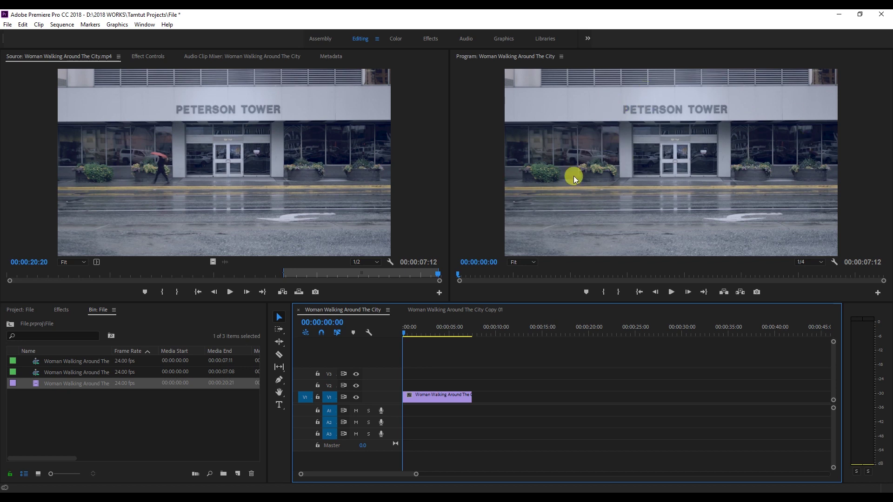
click(409, 333)
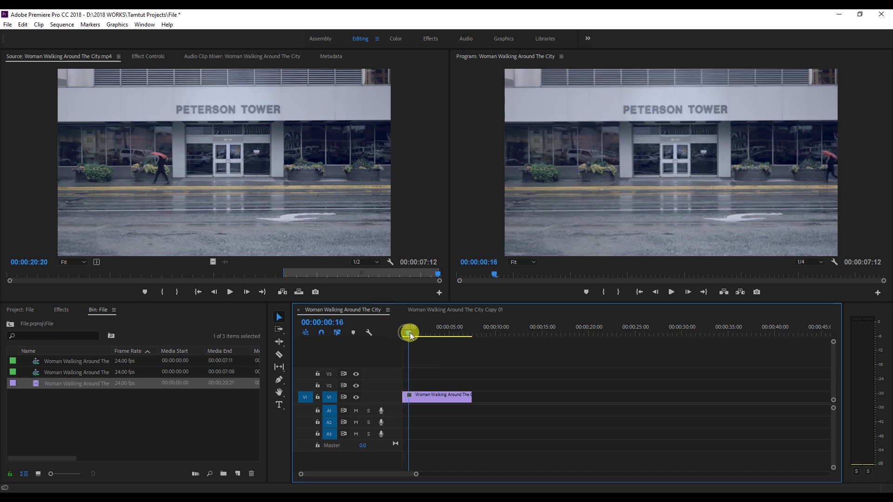
drag(410, 334, 396, 334)
click(415, 398)
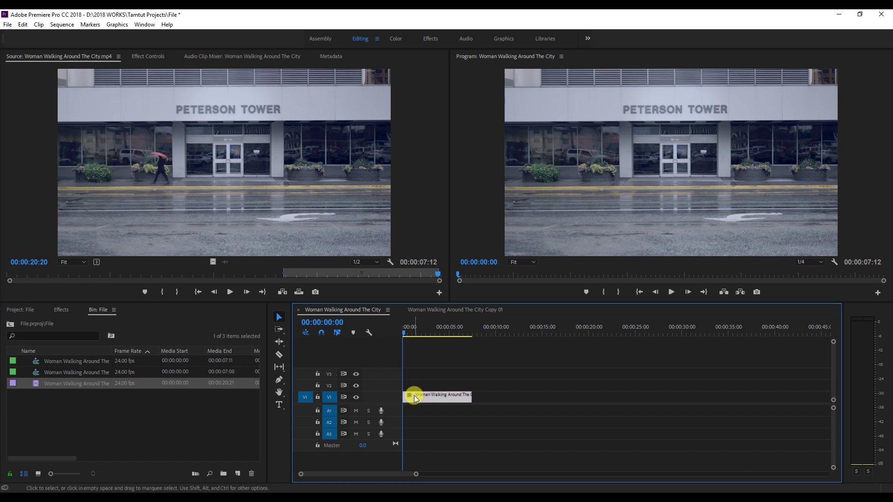
click(423, 385)
scroll(427, 386, up, 1)
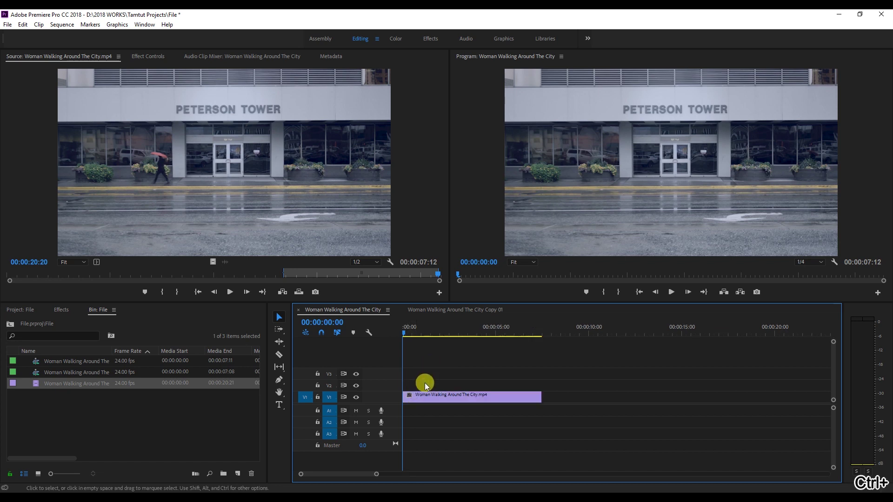
scroll(411, 337, up, 1)
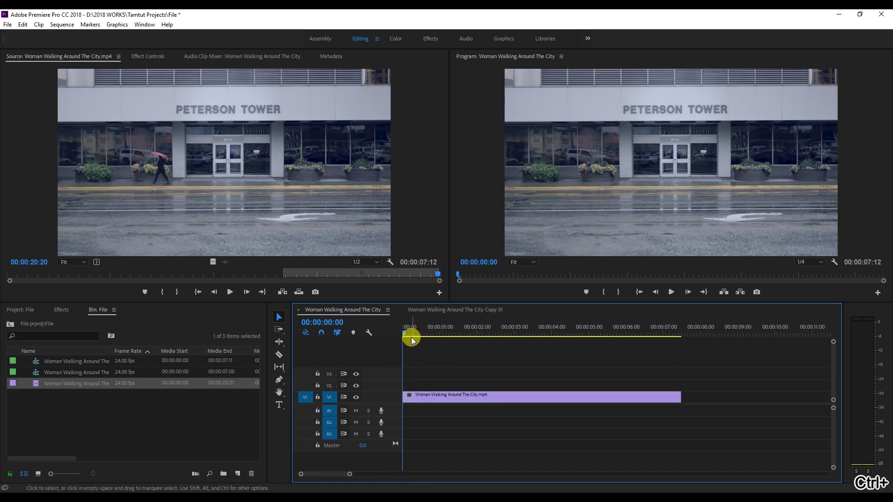
click(409, 396)
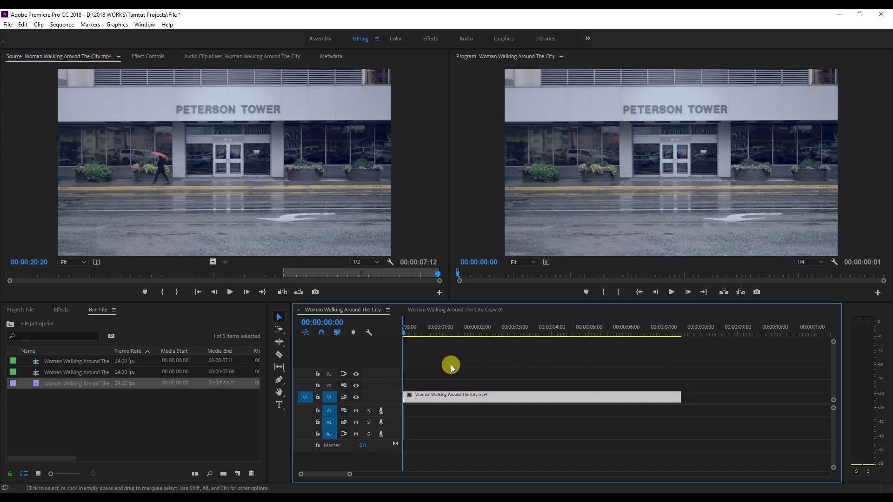
Set the export format of the marked frame to TIFF.
key(ctrl+m)
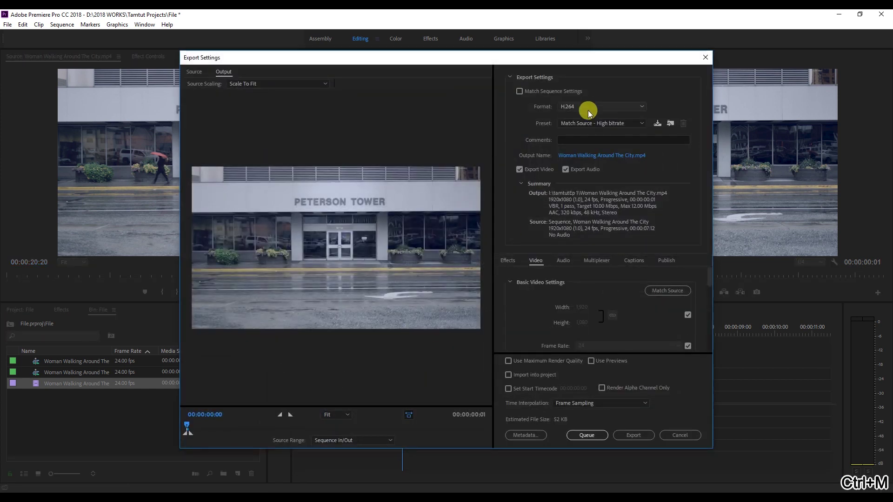
click(590, 107)
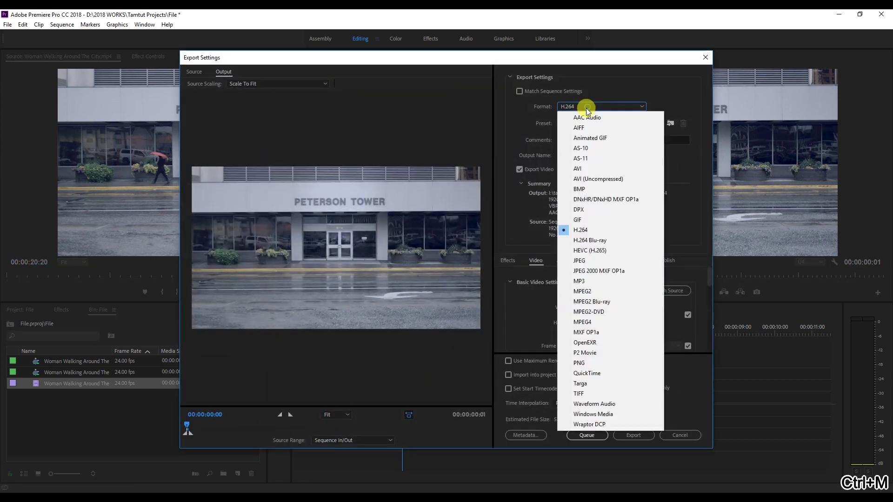
click(588, 392)
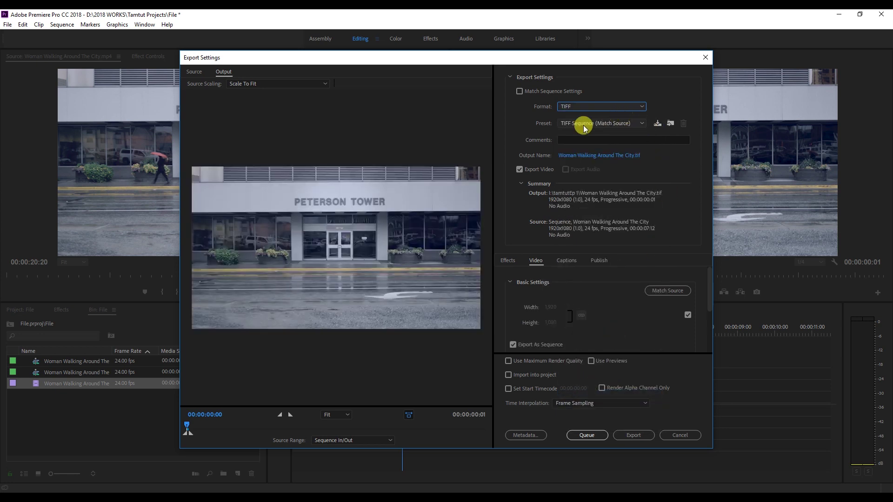
key(Return)
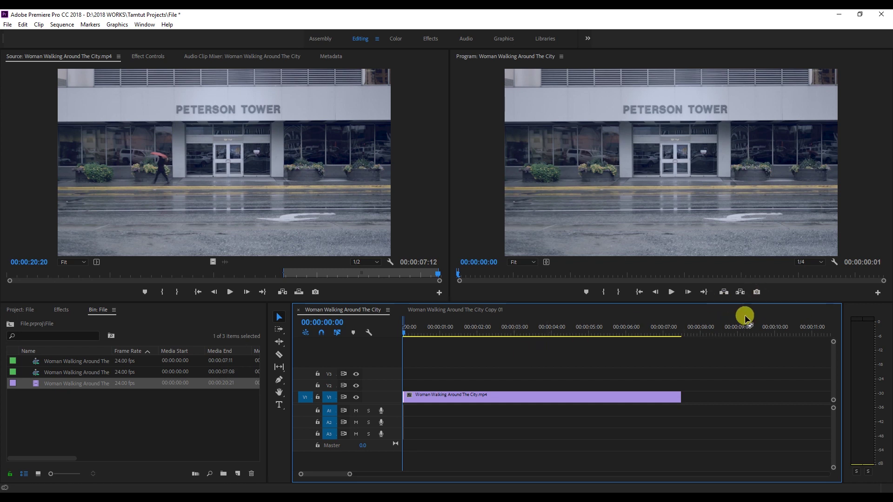
Try to export the current frame as a TIFF still with Export Frame.
key(KP_0)
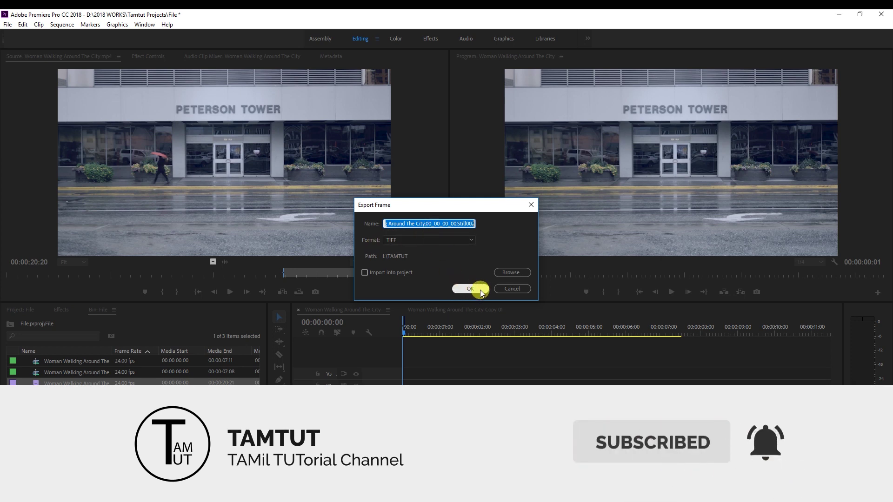
click(516, 288)
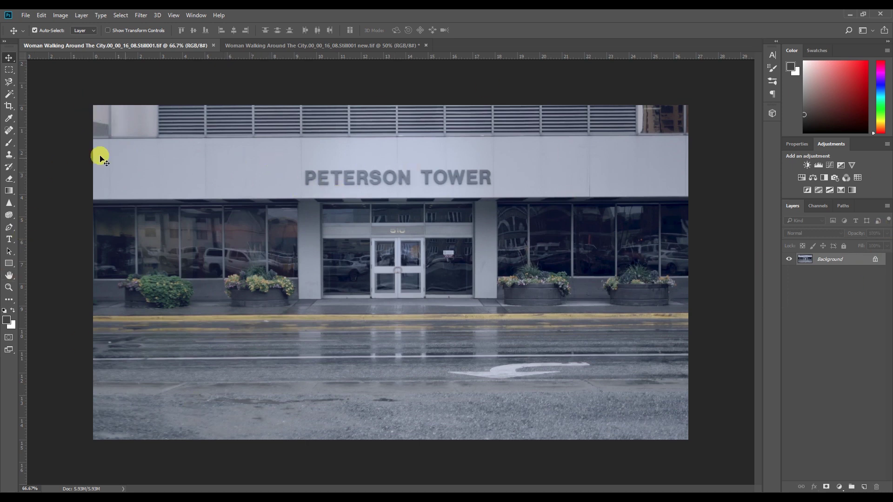
In Photoshop, copy a rectangle of blank wall just above the PETERSON TOWER lettering and paste it as a new layer.
click(5, 70)
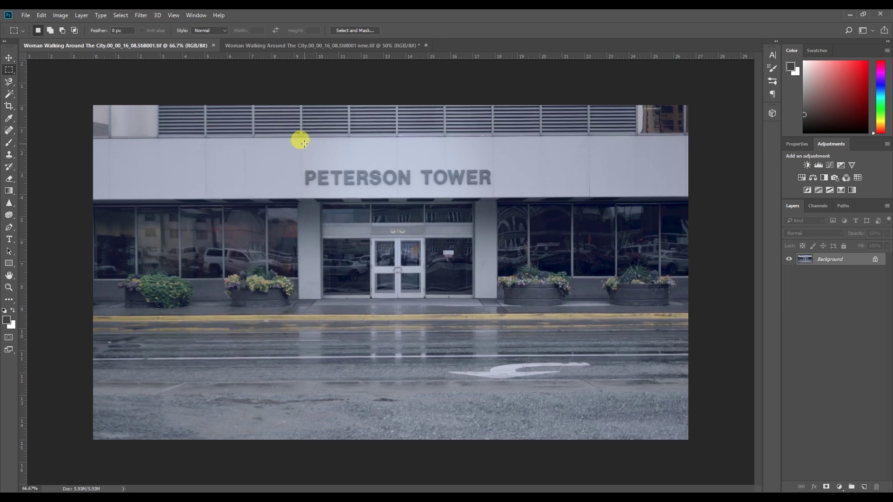
drag(304, 144, 491, 166)
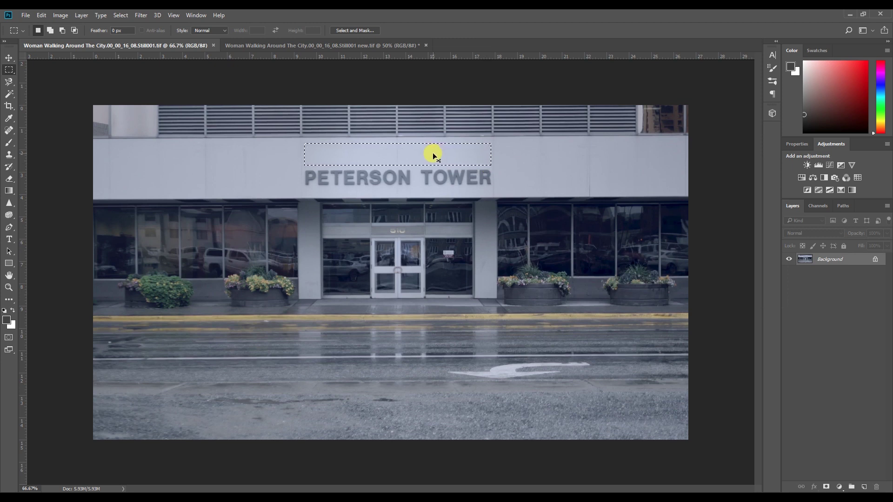
key(ctrl+c)
key(ctrl+v)
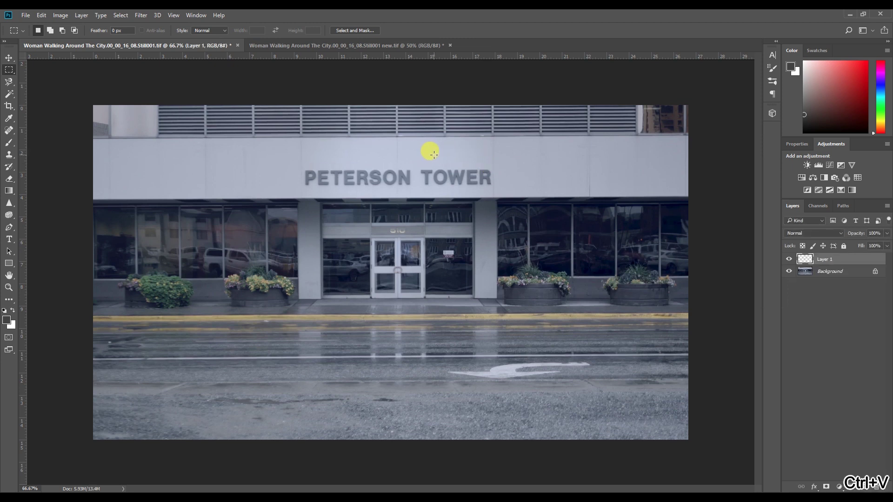
Move the pasted wall patch down over the PETERSON TOWER lettering and stretch its height to about 142% to cover the letters.
key(v)
drag(382, 159, 391, 181)
key(ctrl+t)
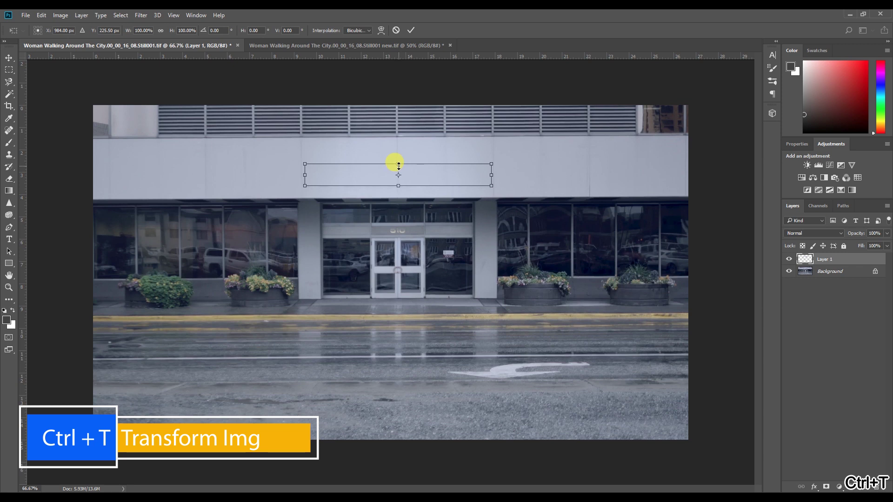
drag(399, 165, 396, 156)
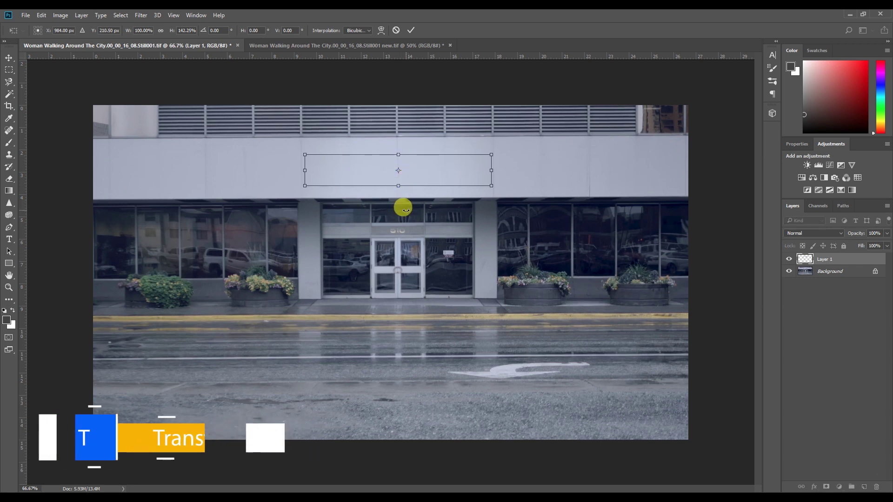
key(Return)
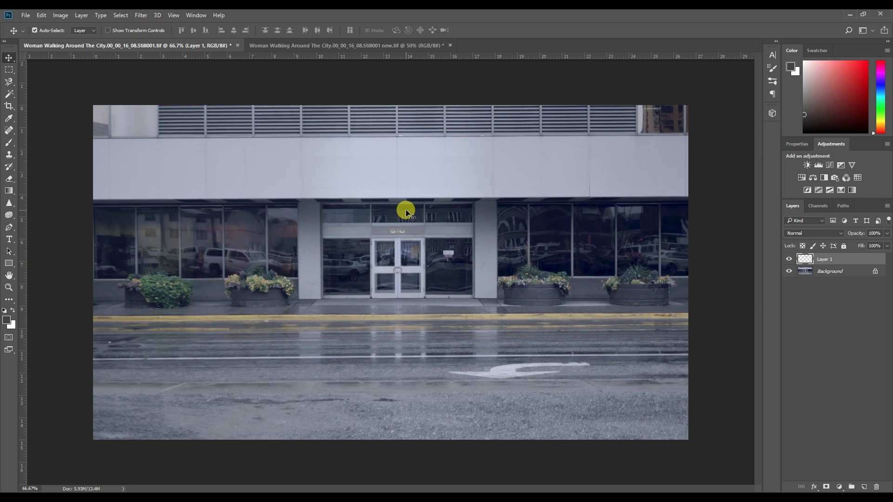
key(ctrl+t)
drag(491, 174, 490, 174)
key(Return)
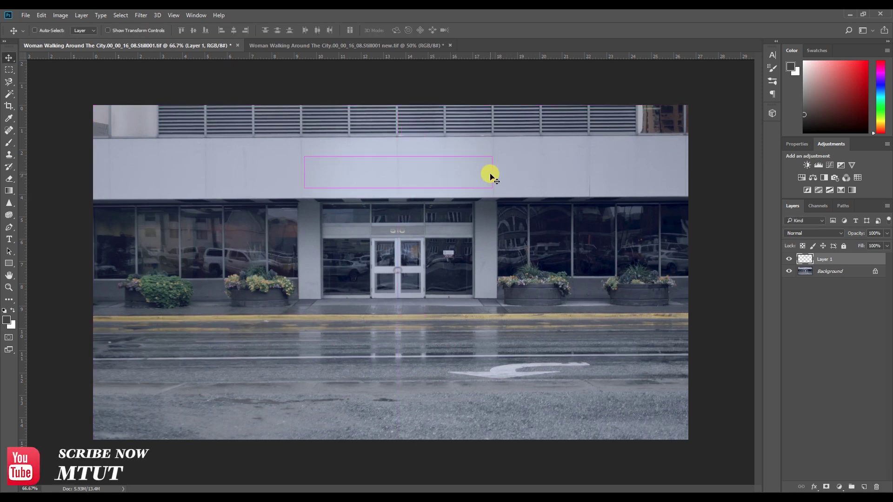
Add a black layer mask to the wall patch layer so the whole patch is hidden.
ctrl+click(430, 174)
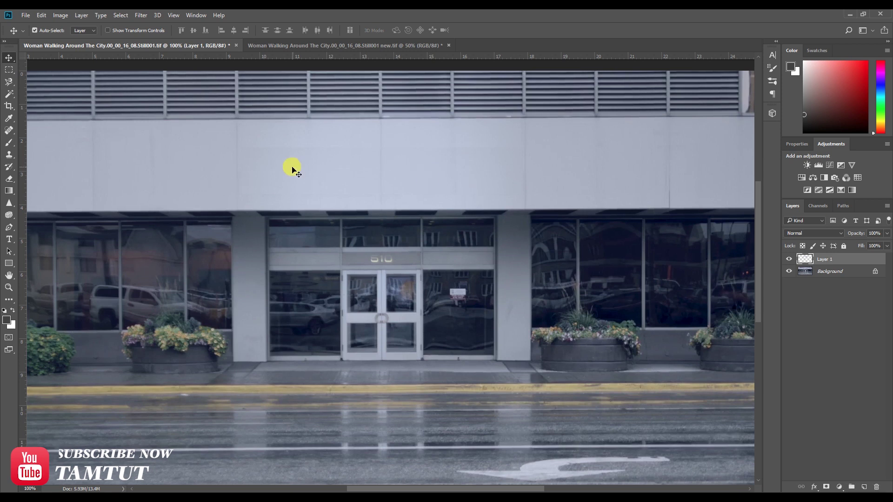
key(ctrl)
key(ctrl+0)
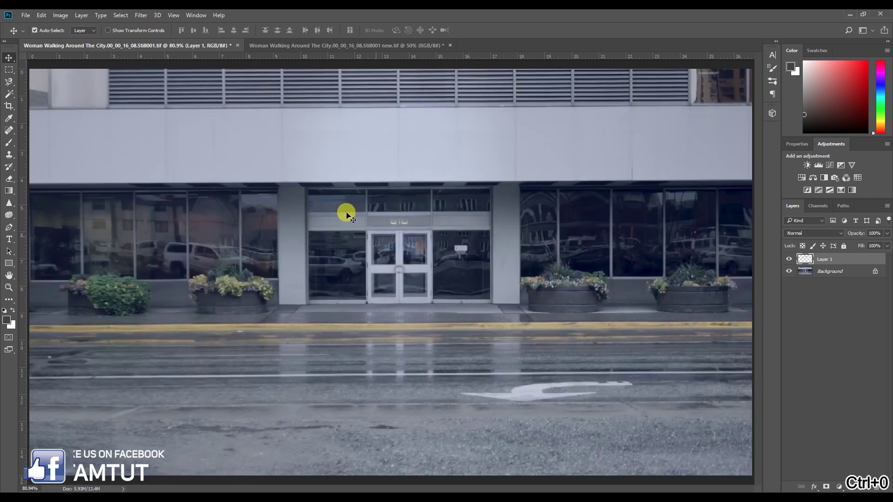
drag(321, 153, 265, 279)
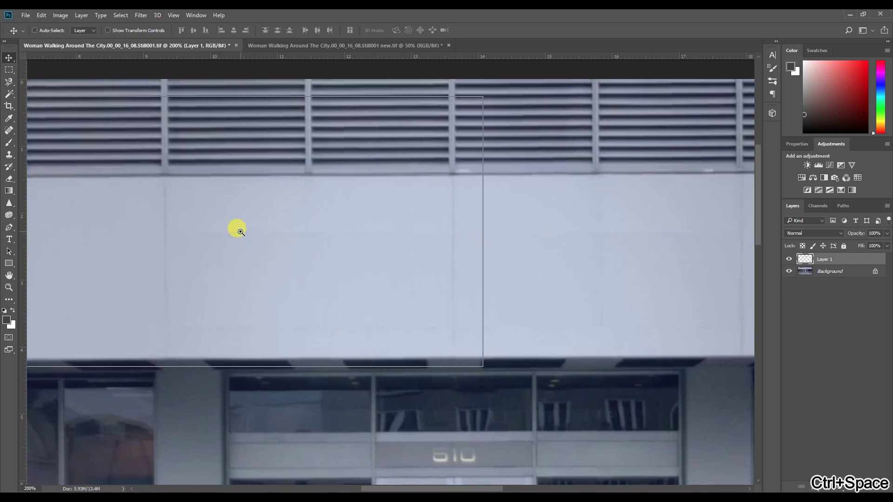
click(238, 231)
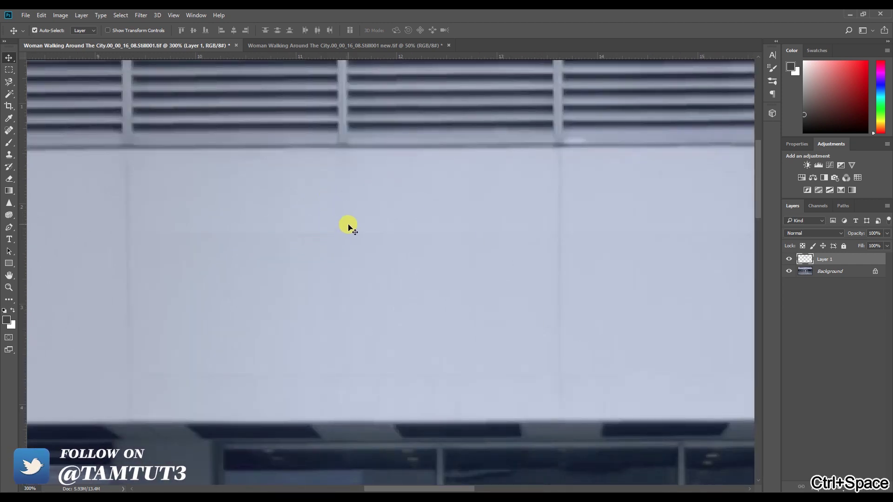
key(ctrl+1)
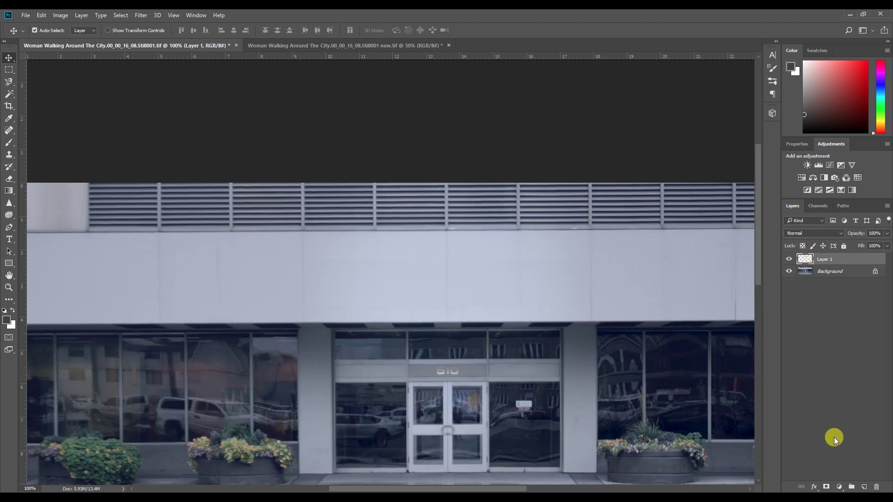
alt+click(826, 487)
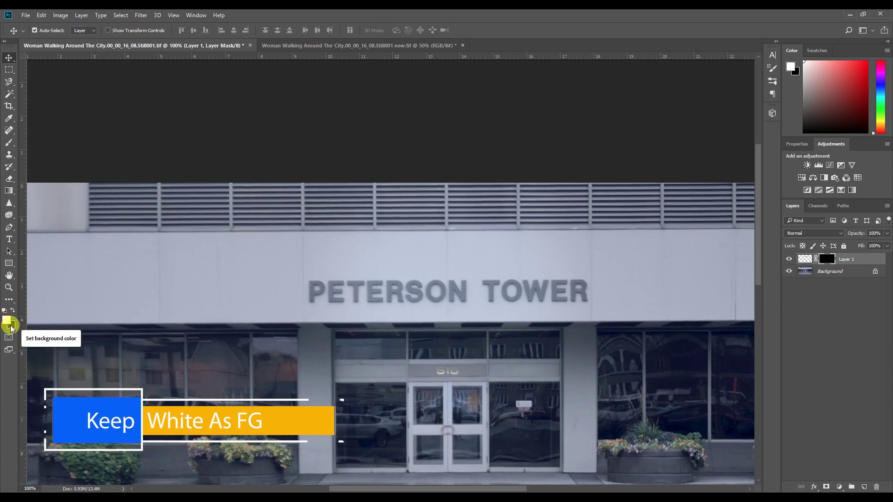
Paint white on the layer mask with a soft Brush to cover the letters "PET" with the wall patch.
click(8, 143)
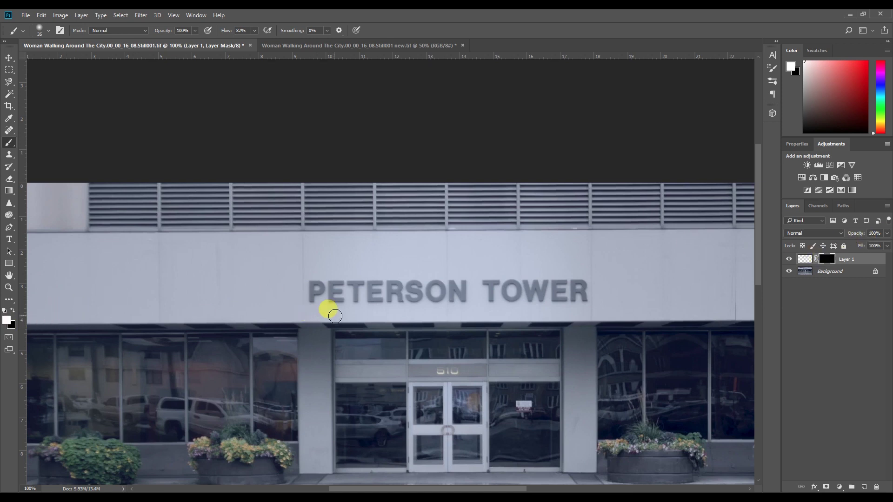
key(ctrl+space)
click(328, 300)
drag(359, 299, 265, 285)
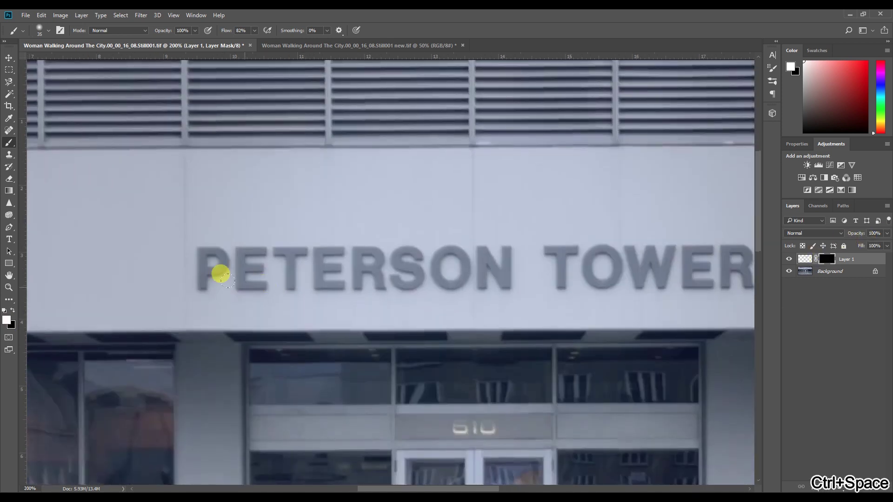
mouse_move(197, 287)
mouse_down()
mouse_move(198, 249)
mouse_move(215, 252)
mouse_move(206, 245)
mouse_move(248, 276)
mouse_move(240, 277)
mouse_move(264, 276)
mouse_move(242, 251)
mouse_move(264, 247)
mouse_move(234, 253)
mouse_move(296, 251)
mouse_move(280, 268)
mouse_move(284, 281)
mouse_move(253, 293)
mouse_move(289, 279)
mouse_move(259, 278)
mouse_up()
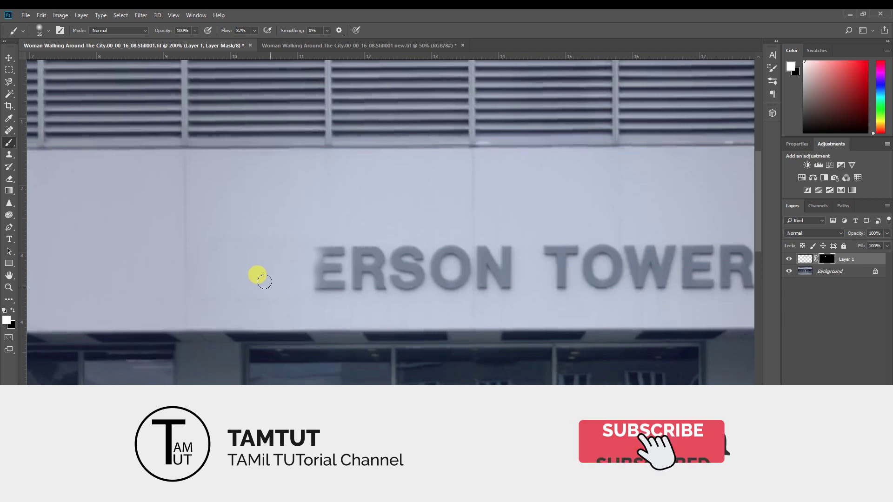
Paint white on the layer mask with a smaller soft Brush to cover the letters "ERSON" and the "T" of "TOWER" with the wall patch.
key(bracketleft)
key(bracketleft)
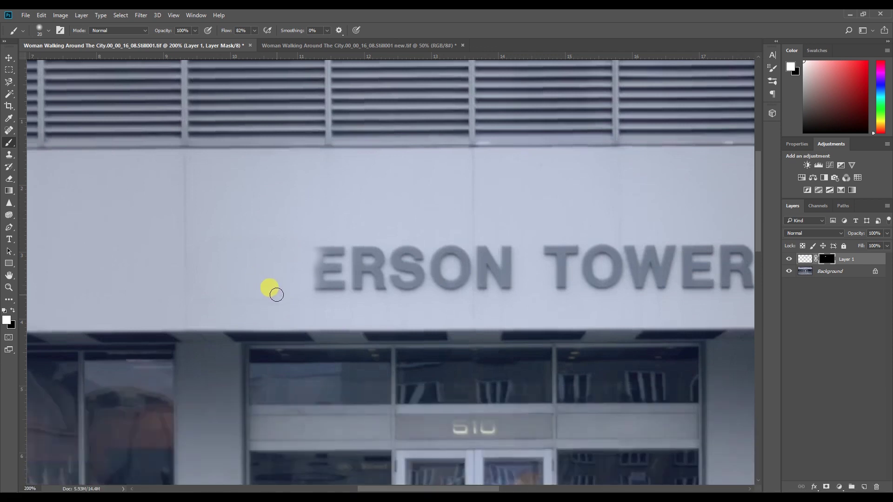
key(x)
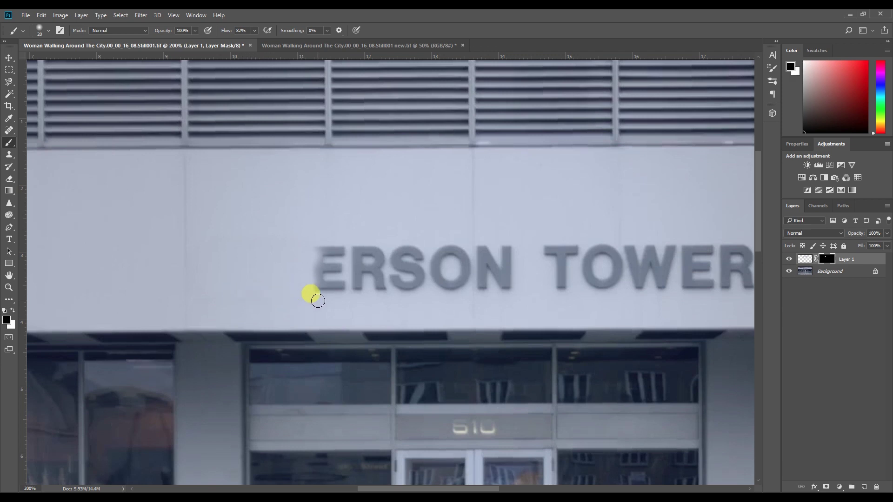
key(x)
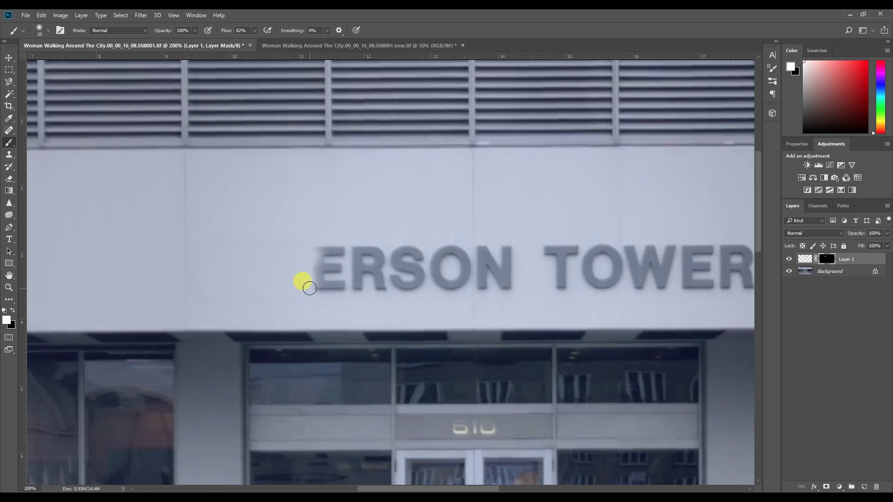
drag(331, 287, 306, 288)
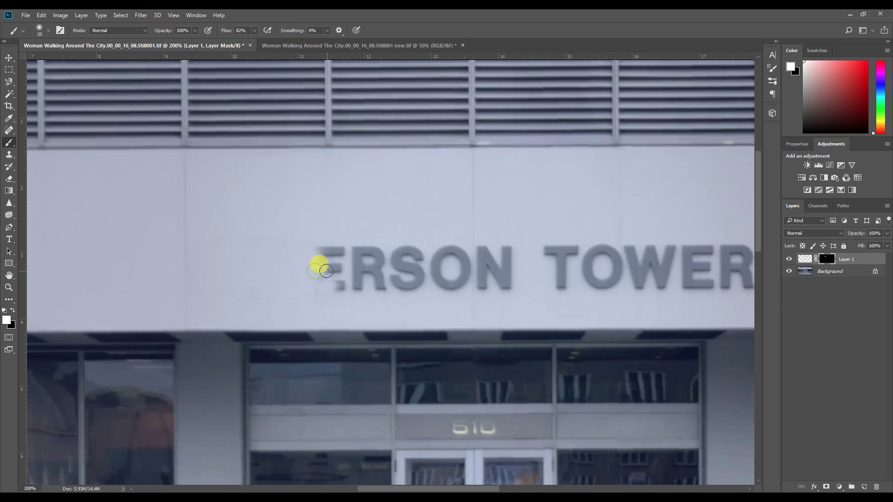
mouse_move(325, 259)
mouse_down()
mouse_move(311, 252)
mouse_move(342, 251)
mouse_move(314, 250)
mouse_move(338, 281)
mouse_move(347, 273)
mouse_move(316, 279)
mouse_move(368, 270)
mouse_move(346, 250)
mouse_move(396, 252)
mouse_move(382, 252)
mouse_up()
mouse_move(389, 269)
mouse_down()
mouse_move(371, 285)
mouse_move(424, 278)
mouse_move(395, 271)
mouse_move(430, 270)
mouse_move(447, 257)
mouse_move(444, 248)
mouse_move(500, 248)
mouse_move(475, 251)
mouse_move(500, 251)
mouse_move(496, 275)
mouse_move(436, 277)
mouse_move(512, 279)
mouse_move(504, 244)
mouse_move(543, 256)
mouse_move(541, 248)
mouse_move(571, 246)
mouse_move(539, 246)
mouse_move(564, 248)
mouse_move(551, 277)
mouse_move(621, 280)
mouse_move(248, 300)
mouse_up()
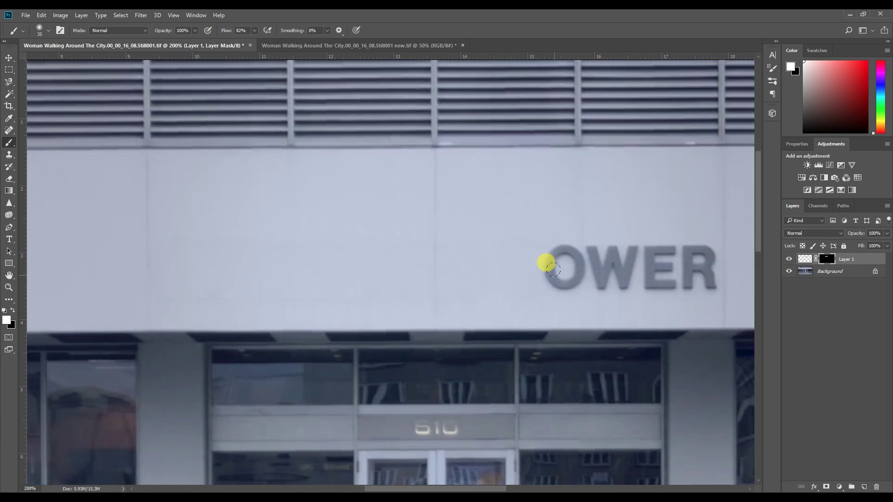
Paint white on the layer mask over the remaining letters "OWER" and the leftover trace of the first letter.
drag(232, 301, 193, 296)
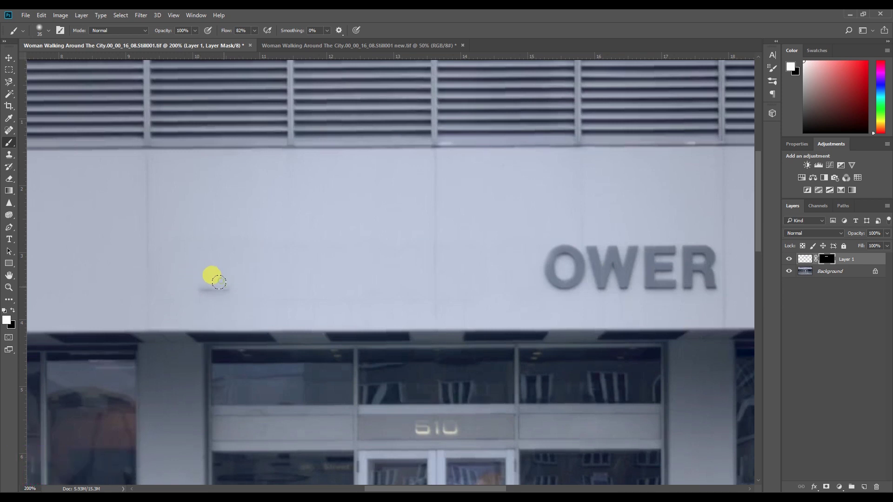
drag(232, 282, 196, 281)
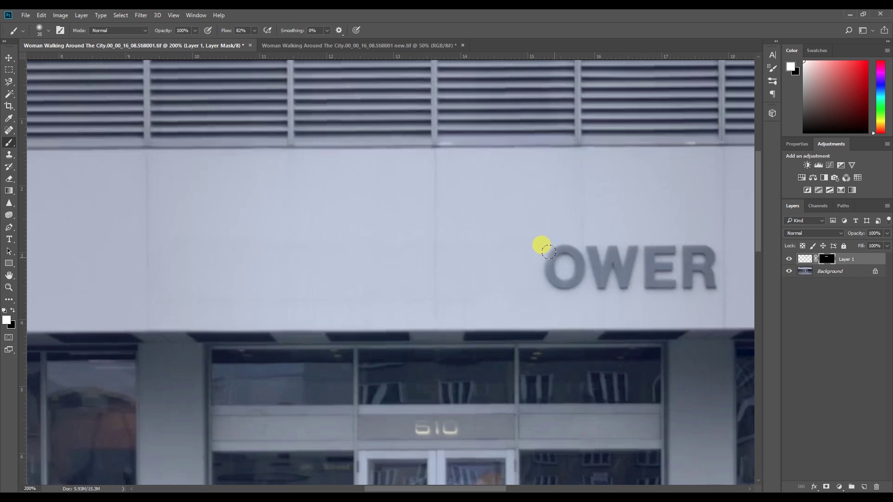
mouse_move(553, 251)
mouse_down()
mouse_move(567, 275)
mouse_move(545, 273)
mouse_move(582, 277)
mouse_move(566, 259)
mouse_move(589, 248)
mouse_move(707, 250)
mouse_move(695, 244)
mouse_move(656, 247)
mouse_move(613, 277)
mouse_move(589, 273)
mouse_move(650, 279)
mouse_move(656, 265)
mouse_move(708, 274)
mouse_up()
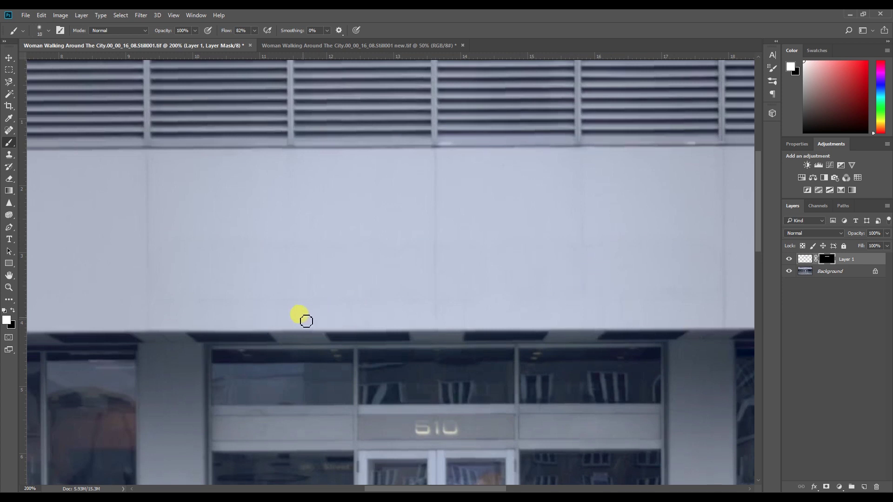
key(x)
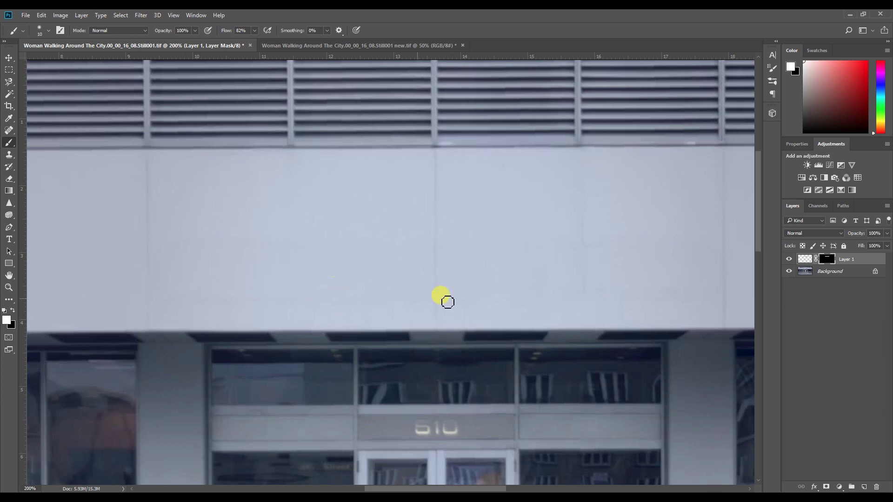
key(v)
key(x)
click(482, 305)
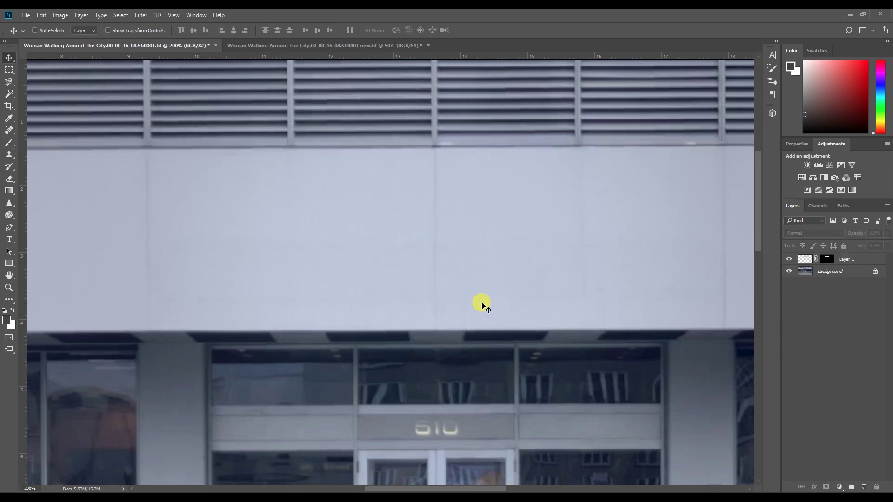
key(ctrl+minus)
key(ctrl+minus)
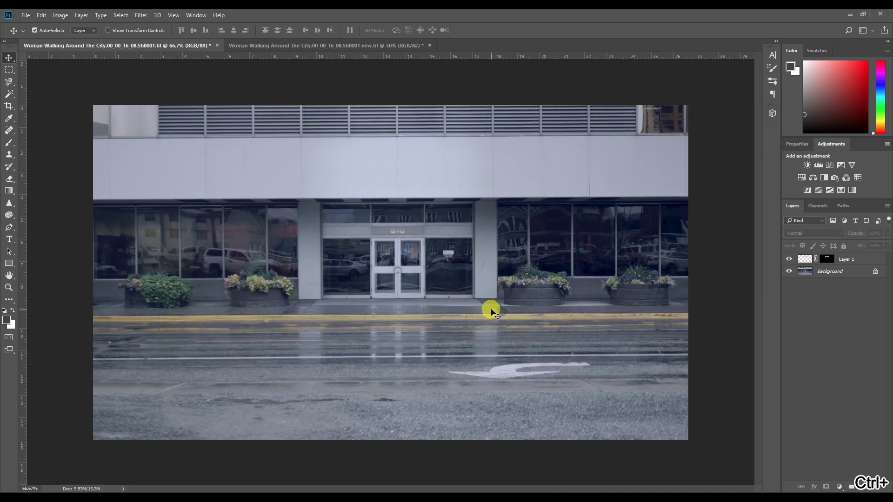
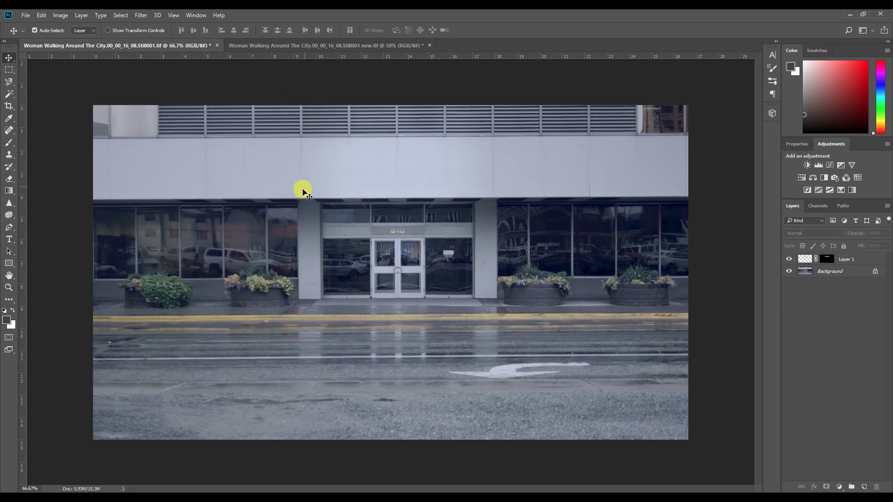
Switch to the "Still001 new.tif" document and show Layer 2 and all three TAMTUT TOWER text layers.
click(316, 45)
click(790, 360)
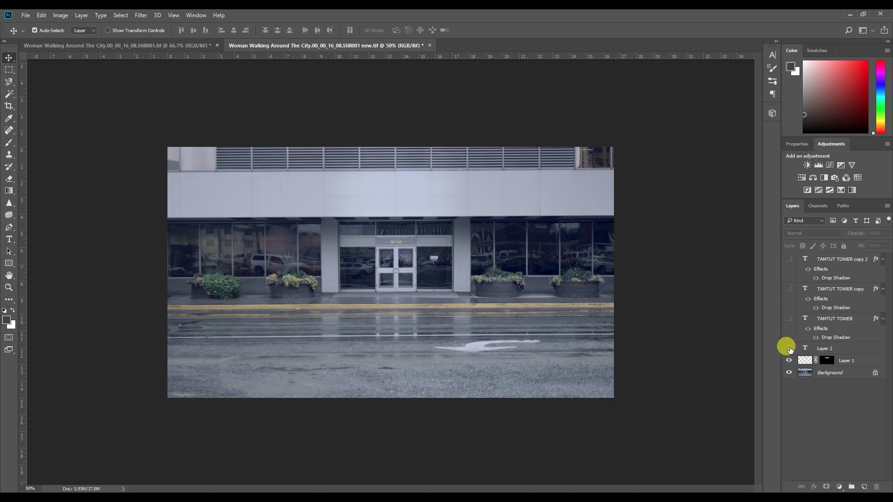
click(789, 320)
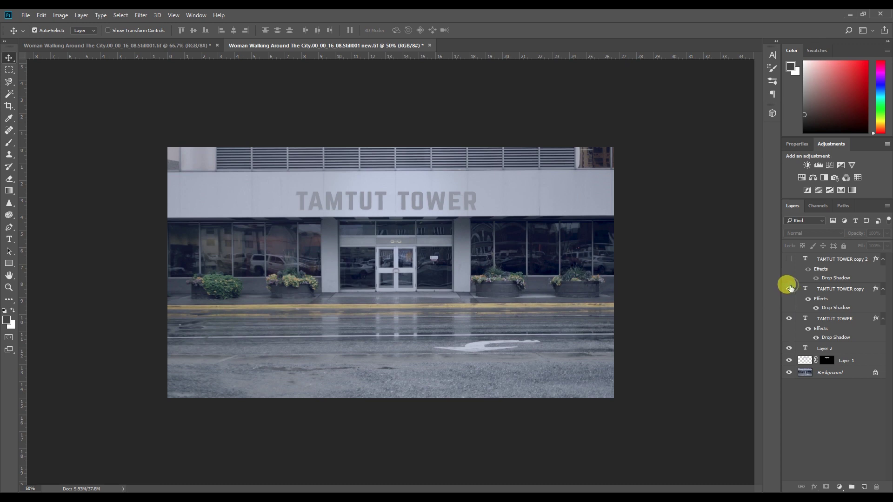
drag(790, 288, 789, 263)
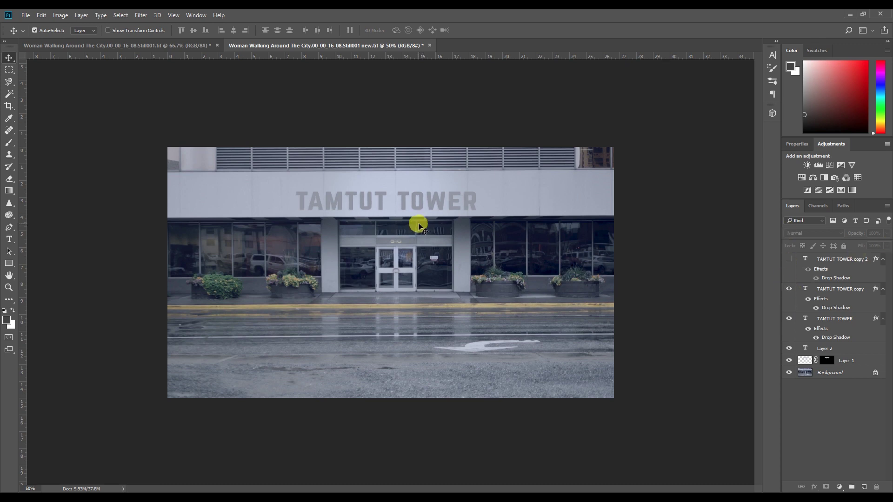
click(789, 259)
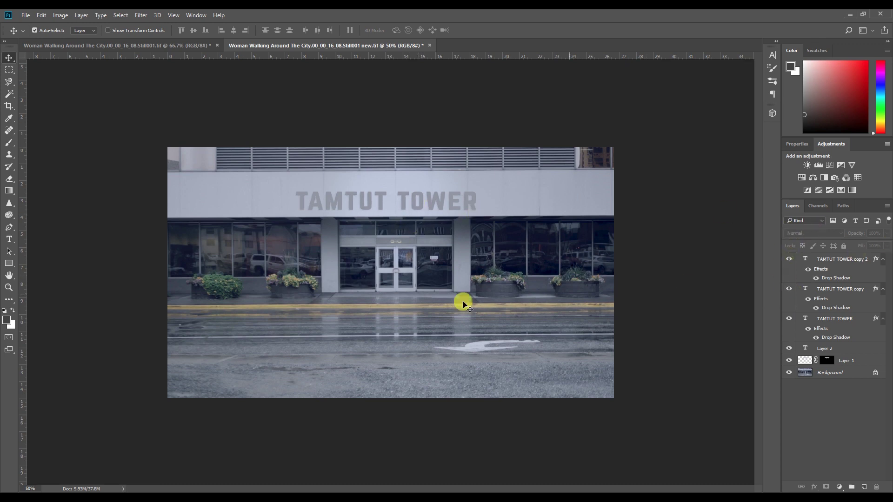
click(26, 14)
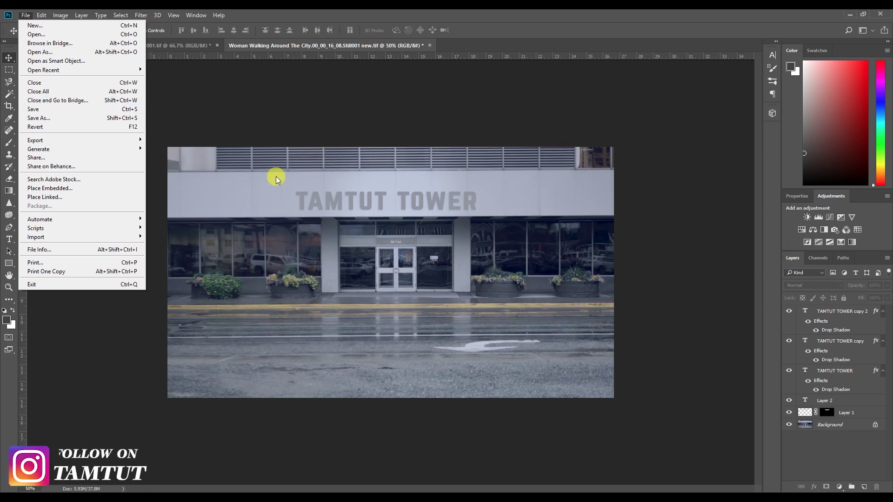
click(640, 208)
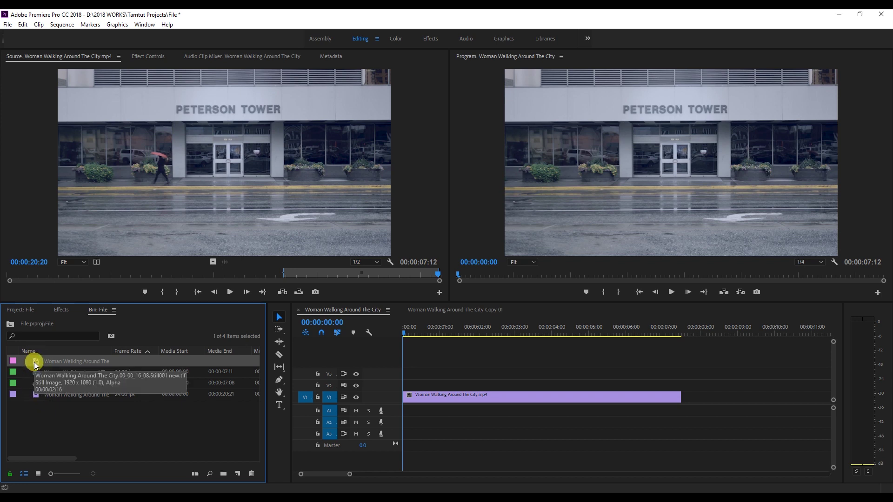
In Premiere Pro, place the "Still001 new.tif" still on track V2 at the sequence start and extend it to the end of the V1 clip.
drag(34, 362, 401, 388)
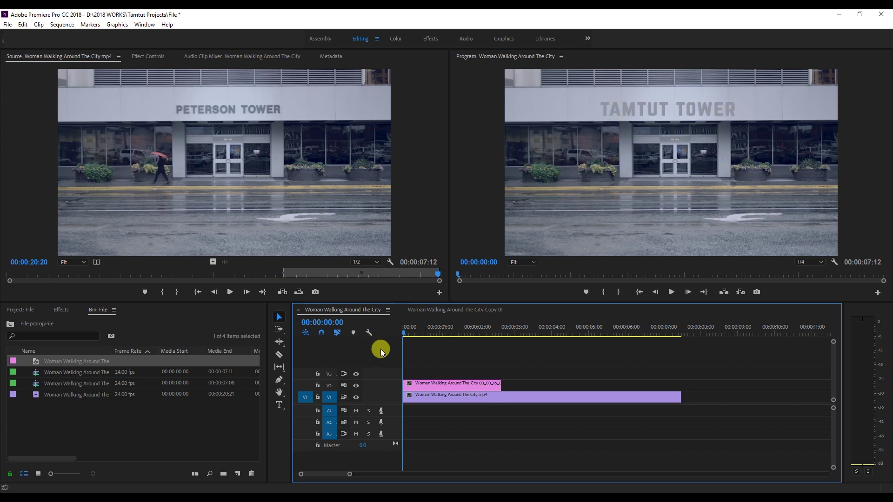
mouse_move(406, 337)
mouse_down()
mouse_move(439, 343)
mouse_move(380, 351)
mouse_move(473, 339)
mouse_move(411, 335)
mouse_move(464, 336)
mouse_move(394, 351)
mouse_up()
click(447, 384)
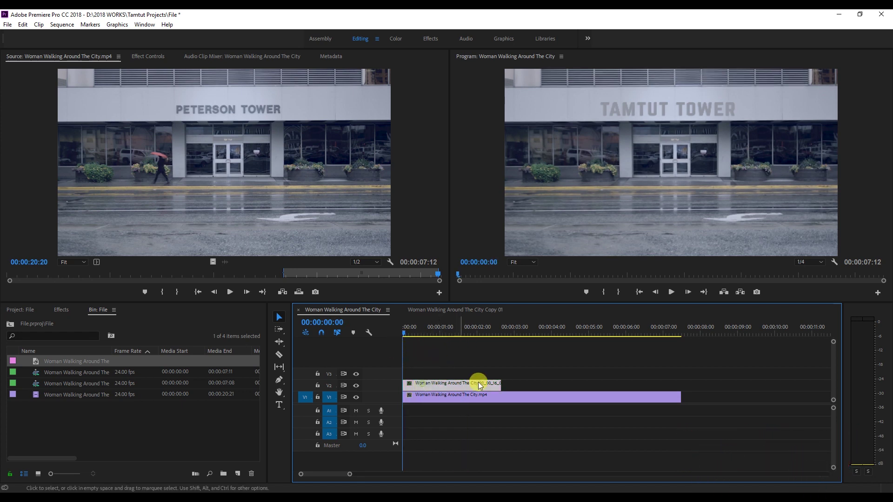
drag(496, 384, 662, 387)
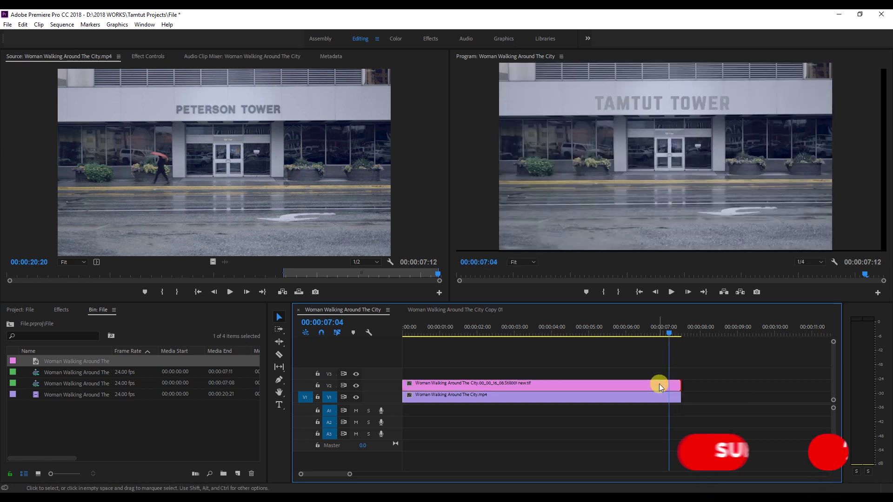
Scrub the sequence and turn track V2's visibility off and on to compare the edited still with the original clip.
click(465, 330)
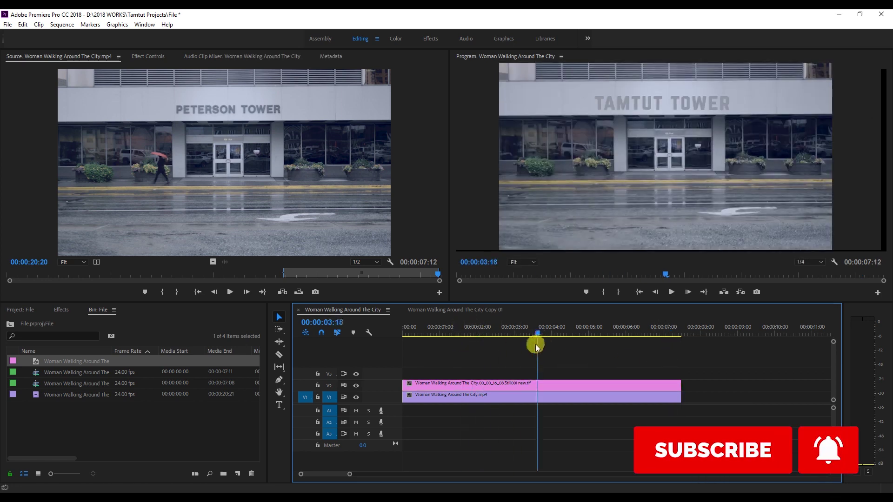
click(420, 393)
click(415, 386)
click(356, 385)
drag(421, 331, 392, 375)
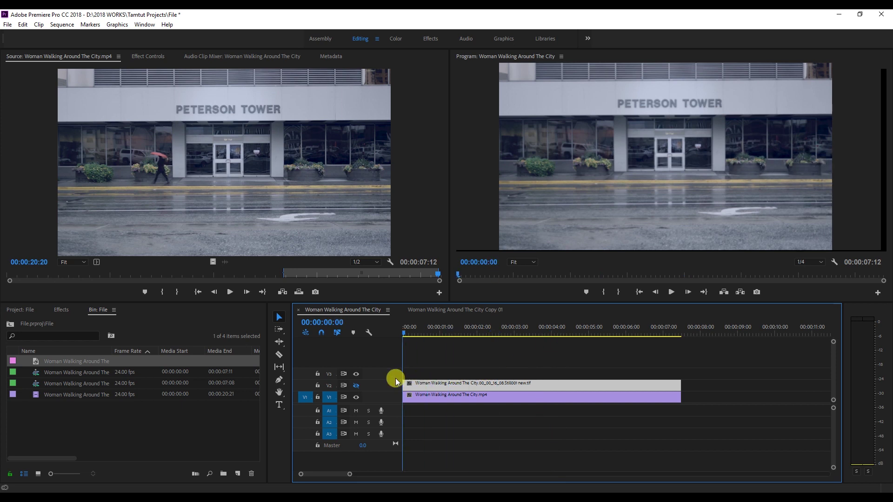
click(357, 386)
drag(408, 333, 404, 372)
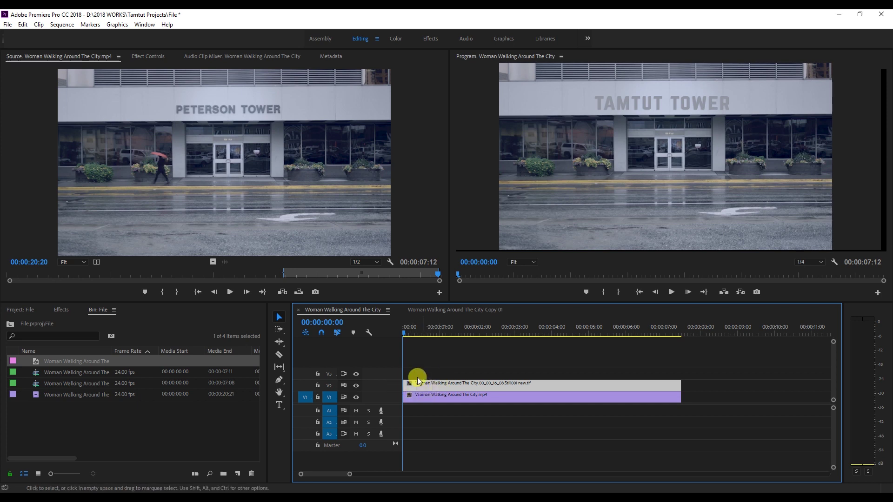
Save the project and add a rectangular opacity mask to the V2 still, fitted closely around the TAMTUT TOWER lettering.
key(ctrl+s)
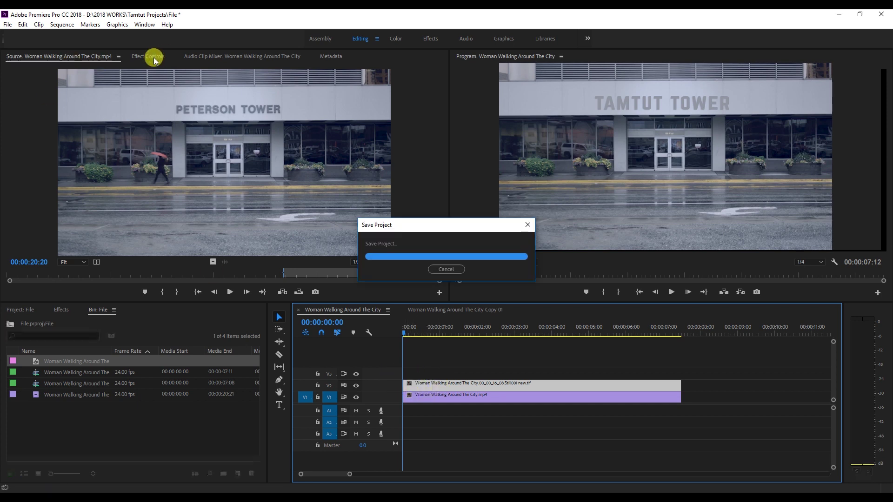
click(154, 60)
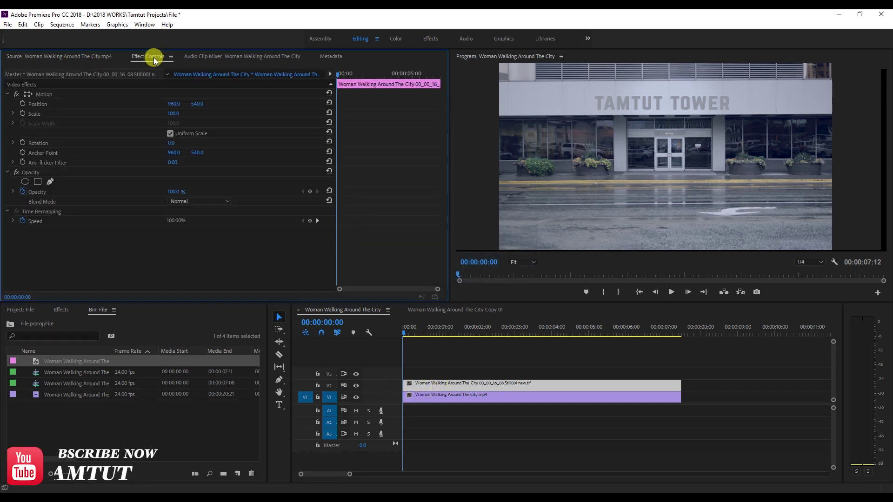
click(37, 182)
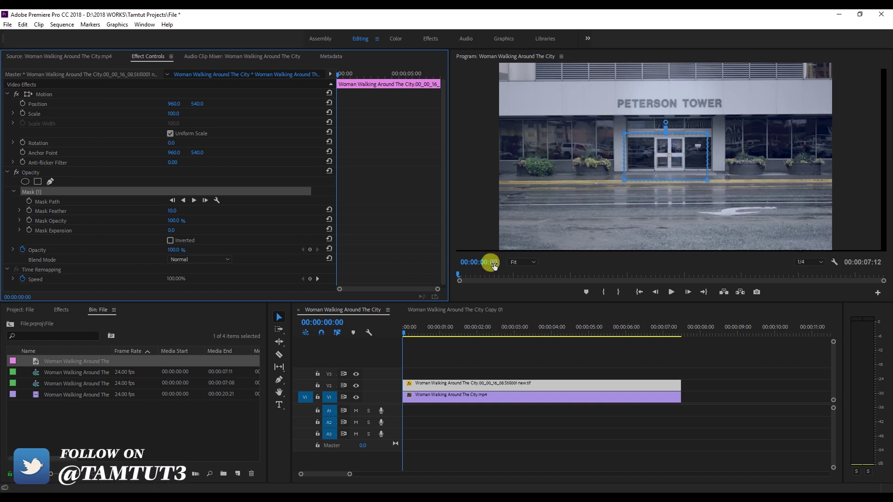
drag(658, 160, 618, 113)
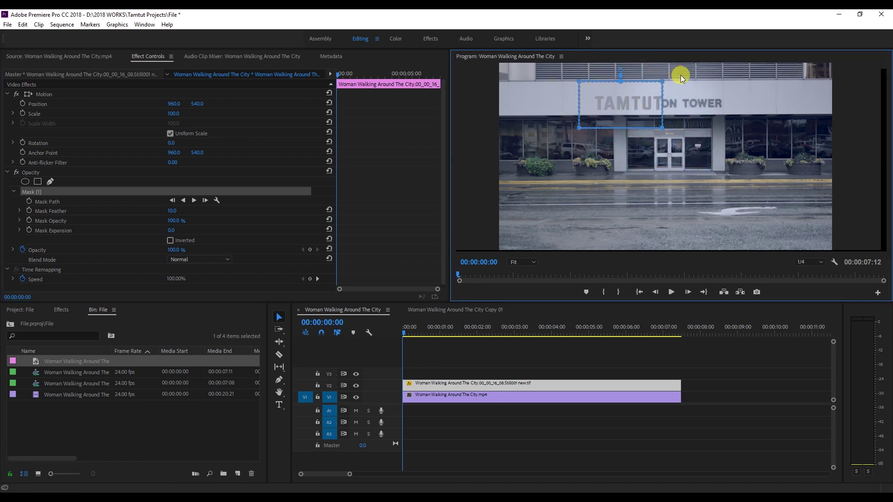
drag(683, 71, 654, 141)
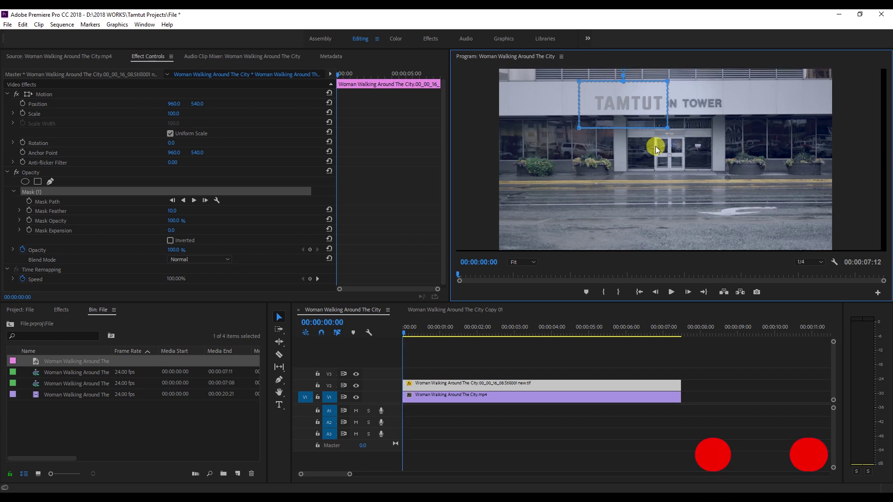
drag(691, 128, 788, 128)
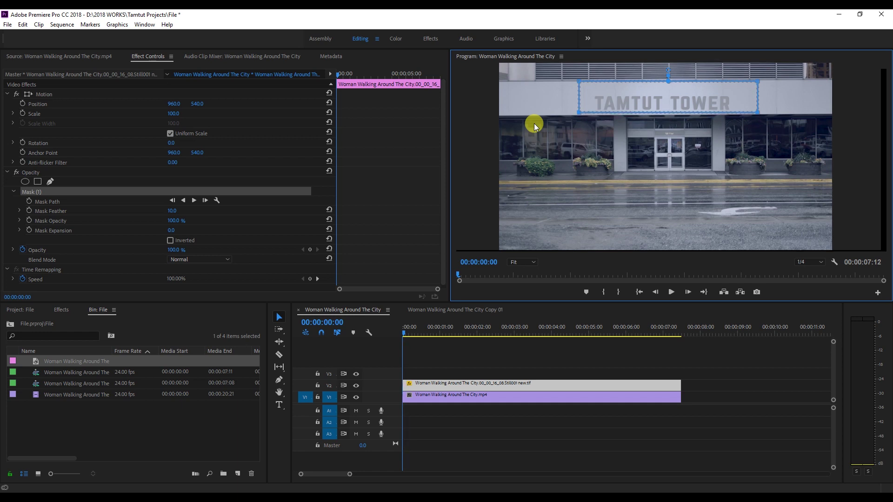
drag(561, 76, 774, 90)
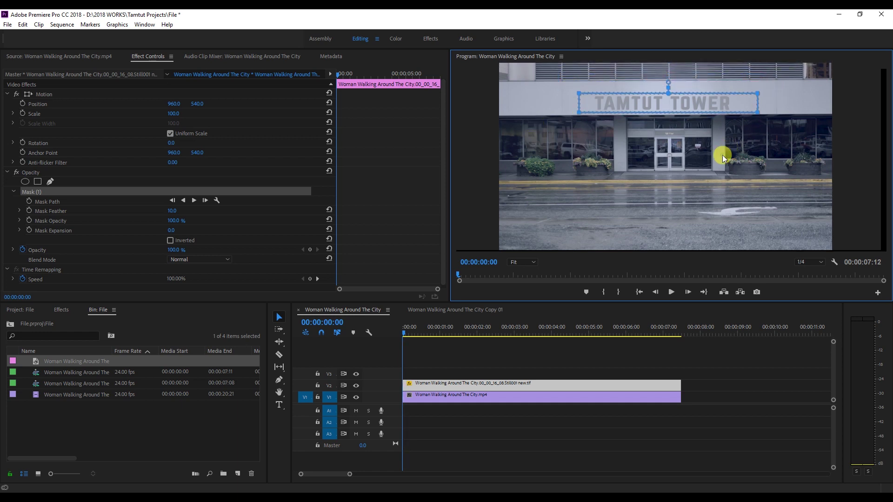
Scrub through the sequence to check the masked TAMTUT TOWER sign over the footage of the walking woman.
click(407, 341)
drag(406, 334, 549, 365)
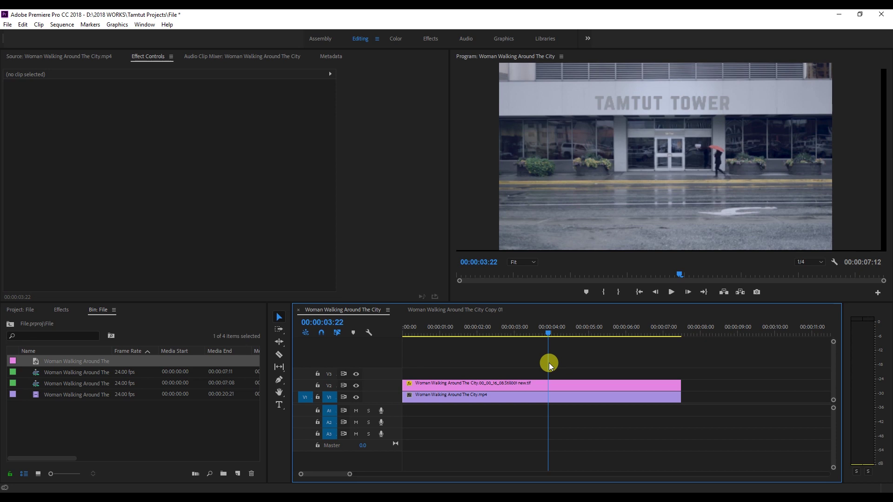
drag(552, 365, 401, 393)
click(417, 330)
drag(418, 329, 507, 339)
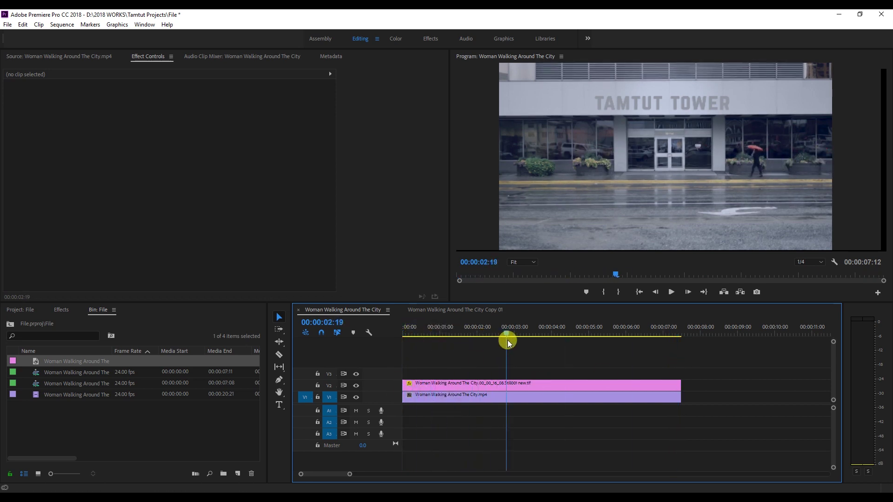